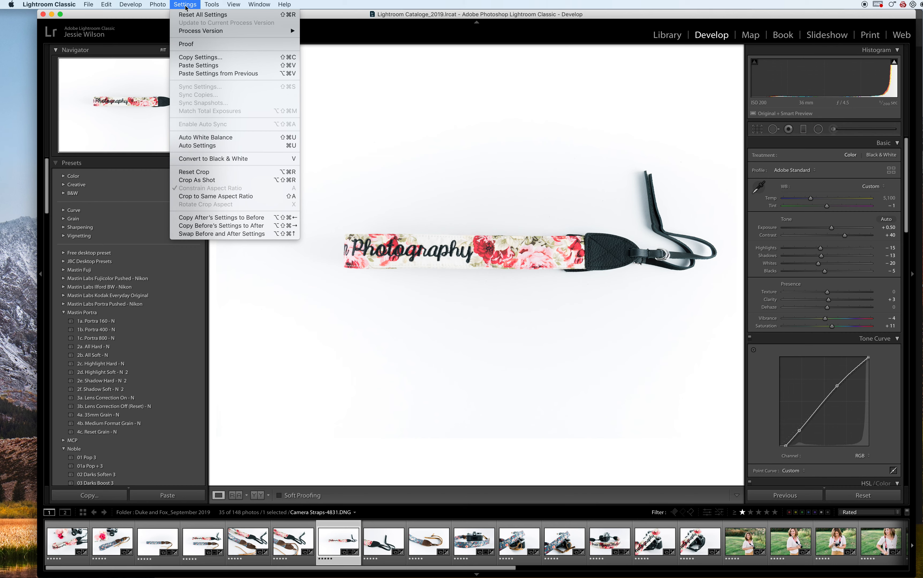
# Create a virtual copy of the Camera Straps-4831.DNG photo and reset all of the copy's develop settings
pyautogui.press('Escape')
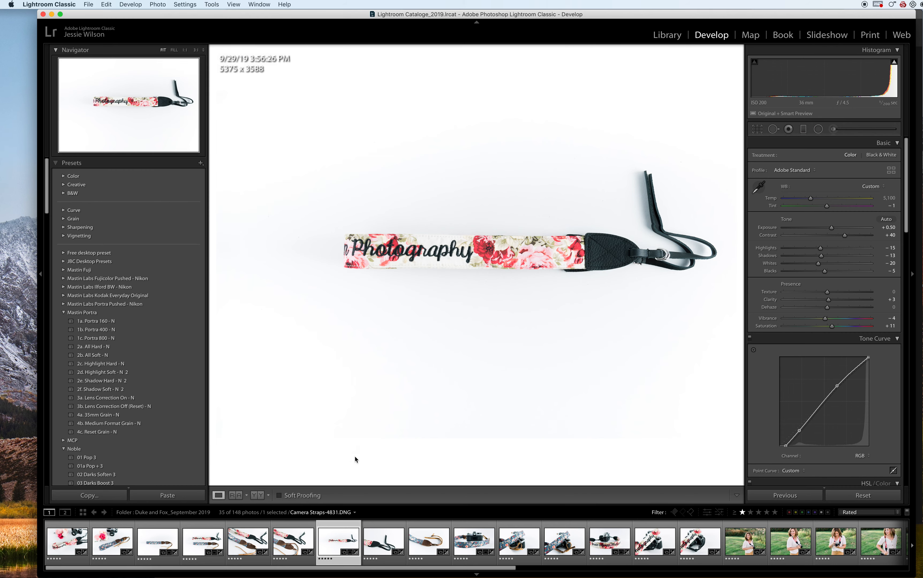
pyautogui.rightClick(331, 540)
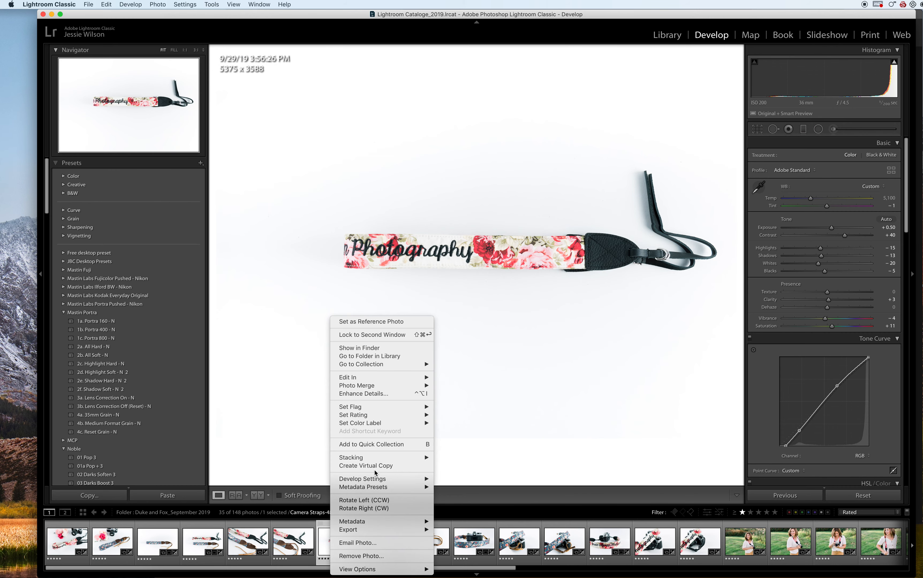
pyautogui.click(366, 466)
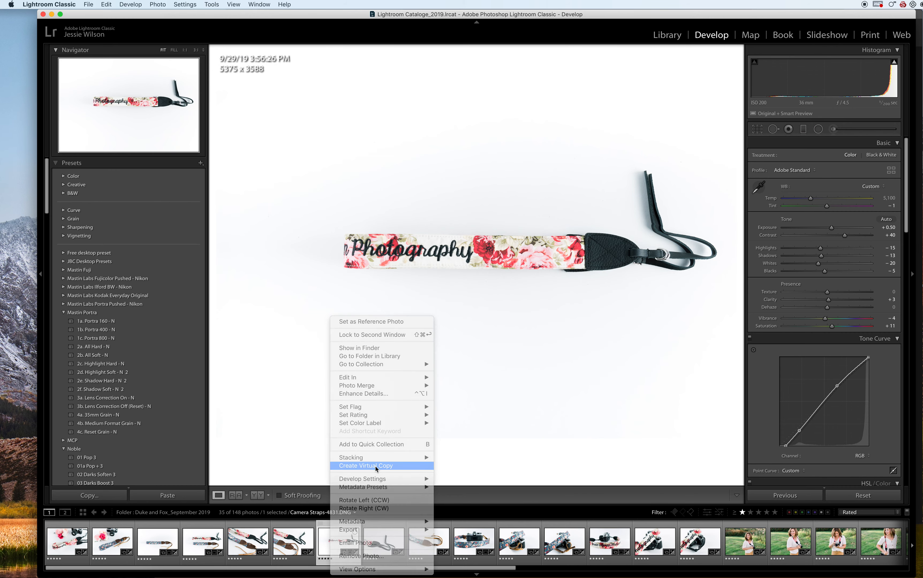
pyautogui.click(181, 3)
pyautogui.click(182, 14)
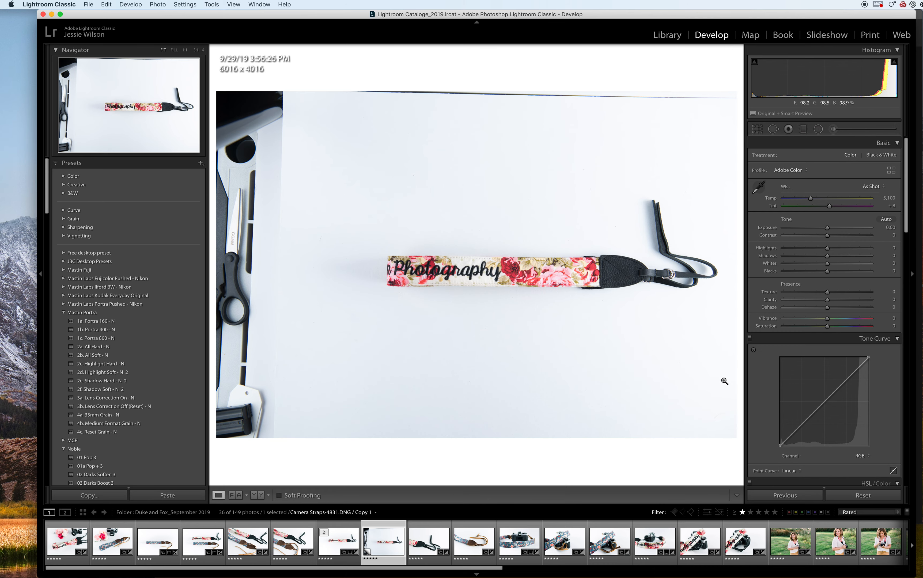
# Crop the copy at its original aspect ratio to about 5035 x 3361, cutting out the scissors and tools beside the strap
pyautogui.click(758, 129)
pyautogui.moveTo(213, 93); pyautogui.dragTo(230, 101)
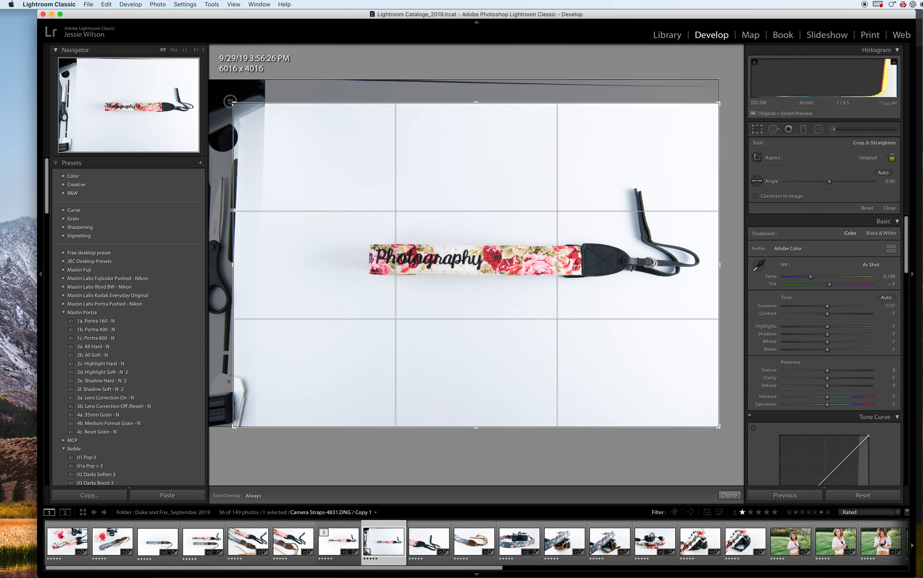
pyautogui.moveTo(334, 171); pyautogui.dragTo(323, 190)
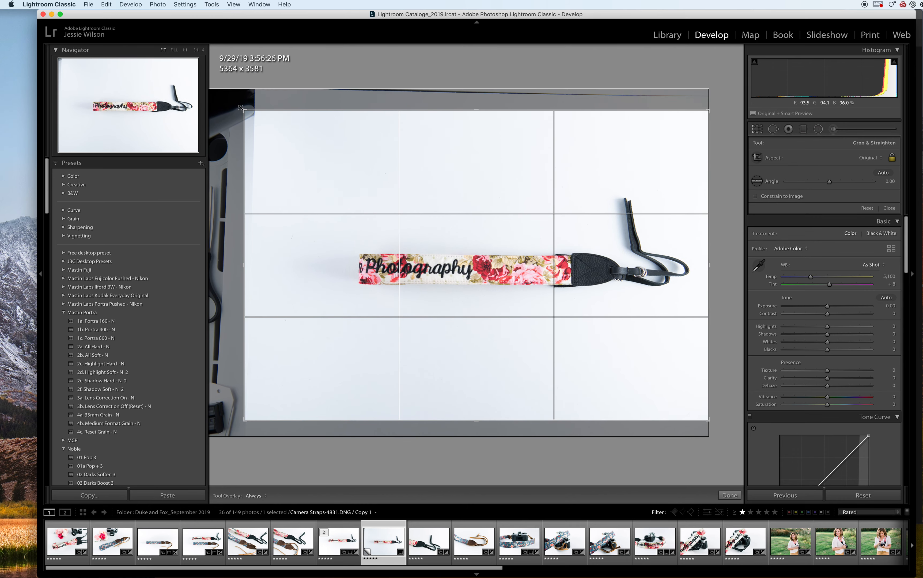
pyautogui.moveTo(241, 107); pyautogui.dragTo(258, 120)
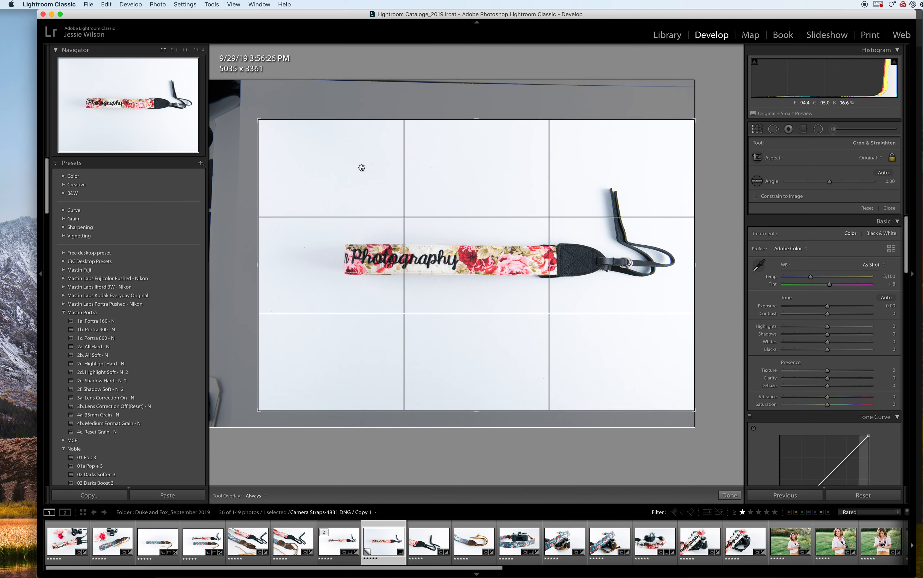
pyautogui.moveTo(708, 115); pyautogui.dragTo(709, 114)
pyautogui.press('Return')
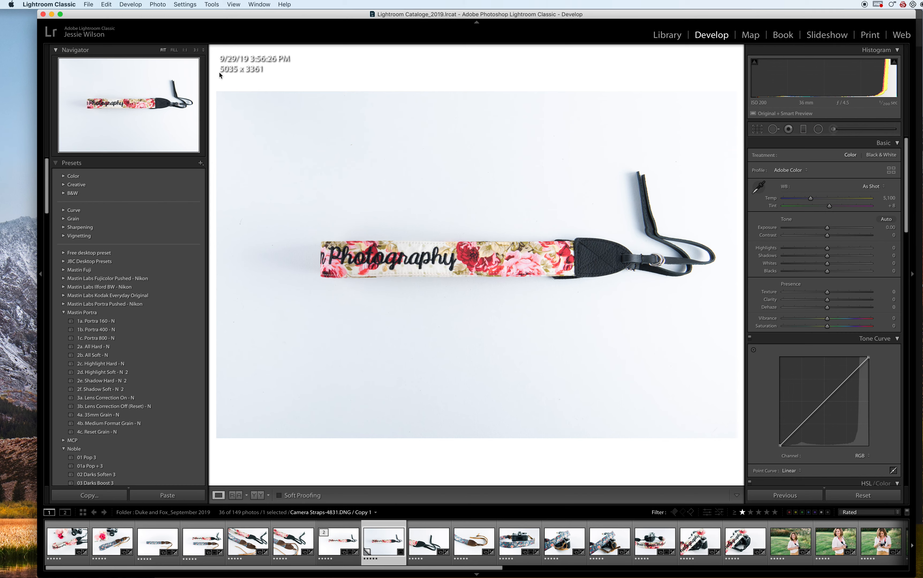
pyautogui.click(230, 4)
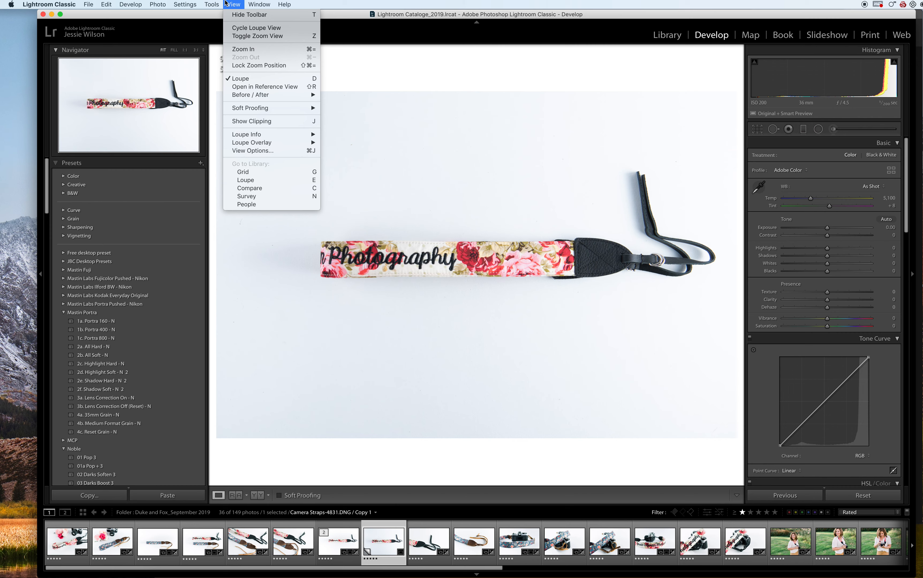
pyautogui.click(273, 151)
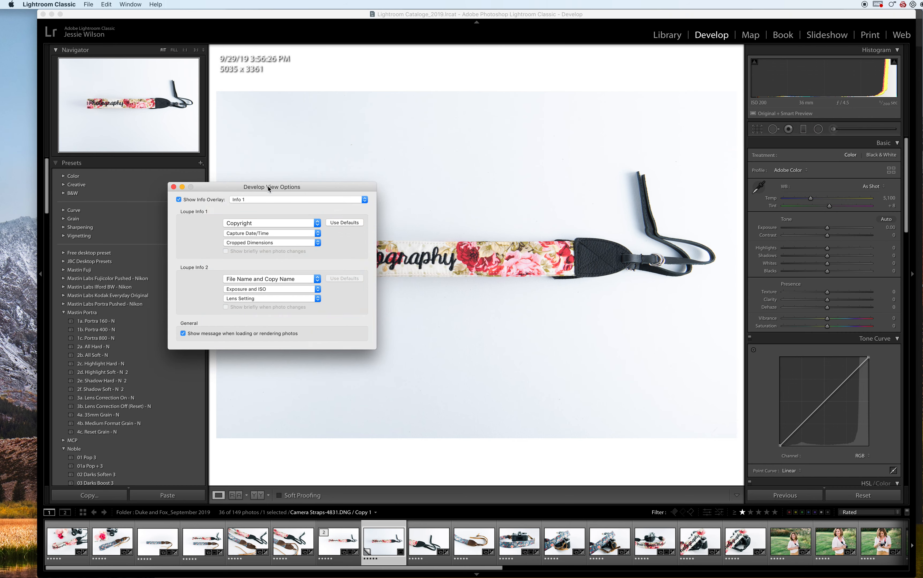
pyautogui.click(174, 186)
# Try Light Gray and Black as the main window's background fill color in the interface preferences, and restore White
pyautogui.click(79, 3)
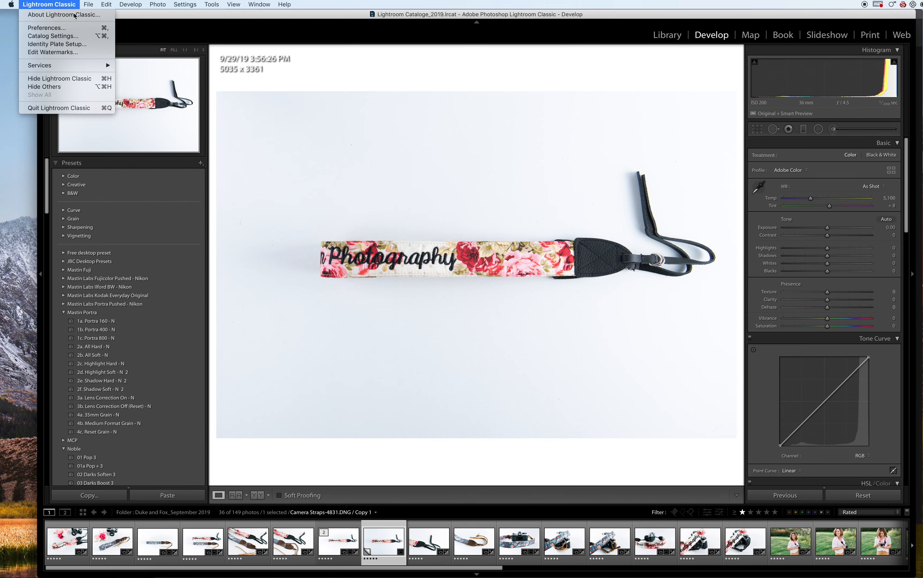
pyautogui.click(79, 30)
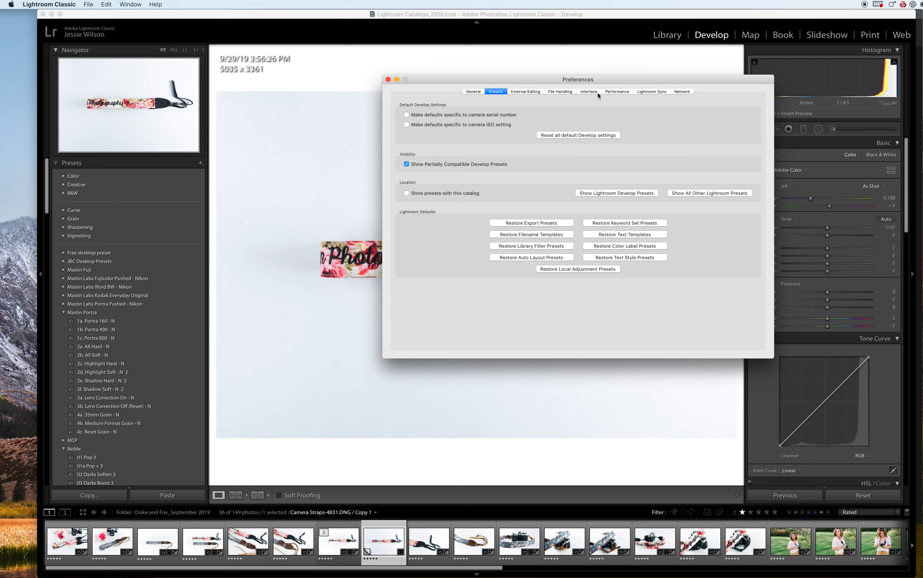
pyautogui.click(589, 91)
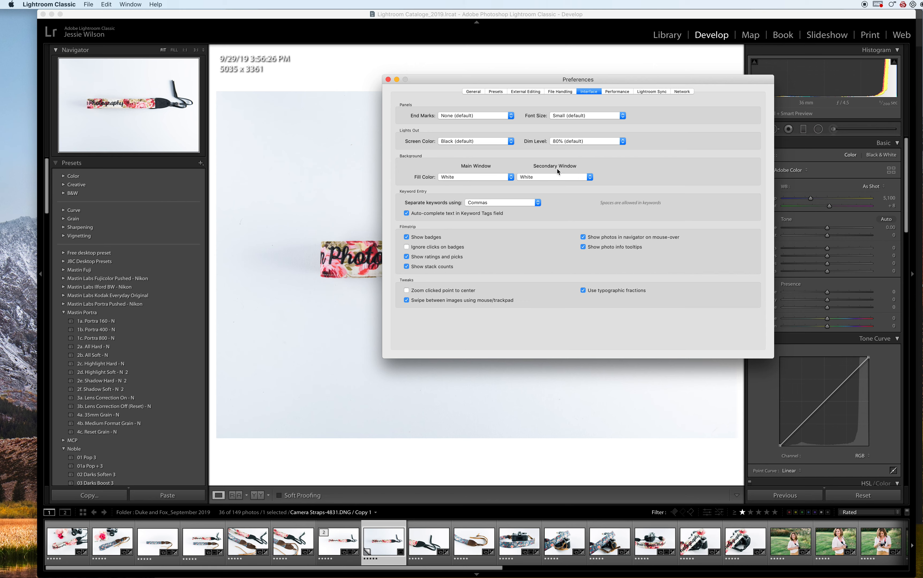
pyautogui.click(466, 180)
pyautogui.click(464, 186)
pyautogui.click(467, 176)
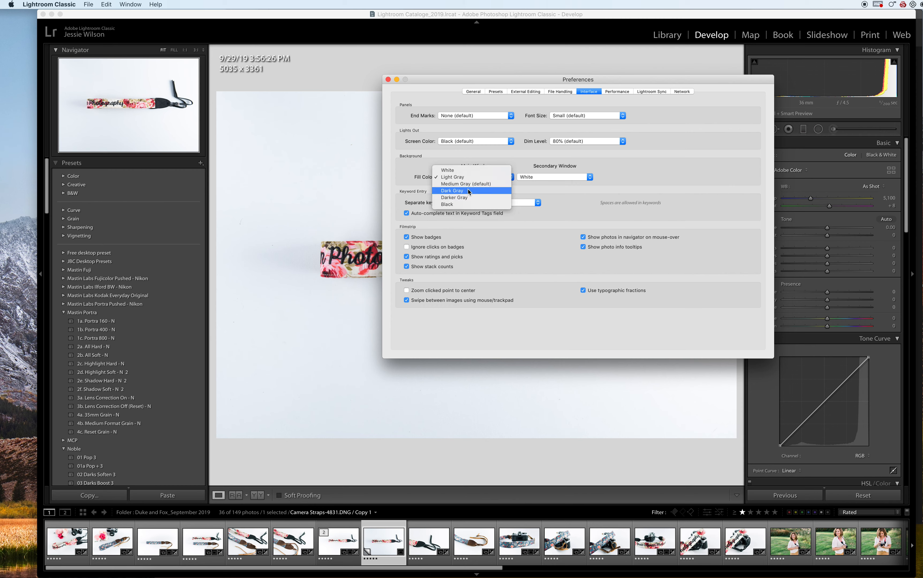
pyautogui.click(467, 205)
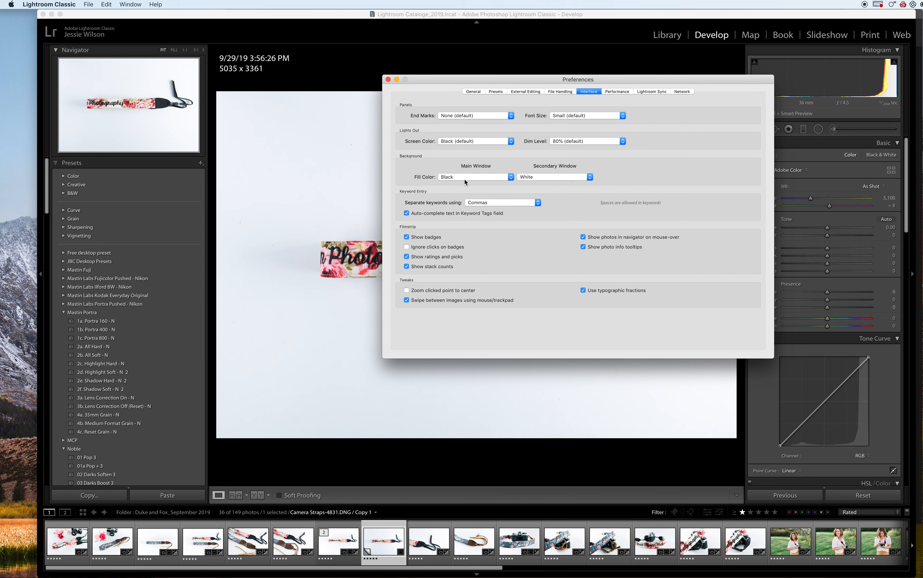
pyautogui.click(466, 179)
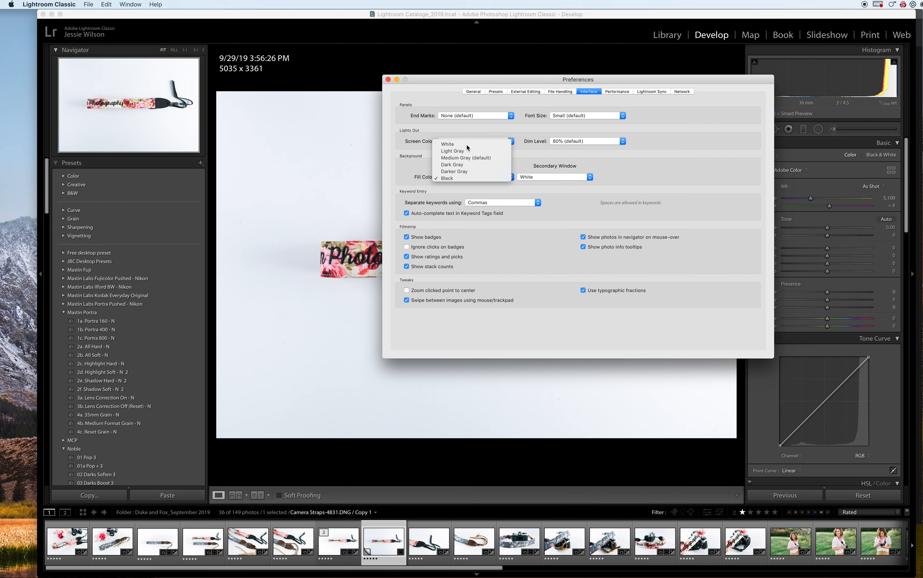
pyautogui.click(467, 144)
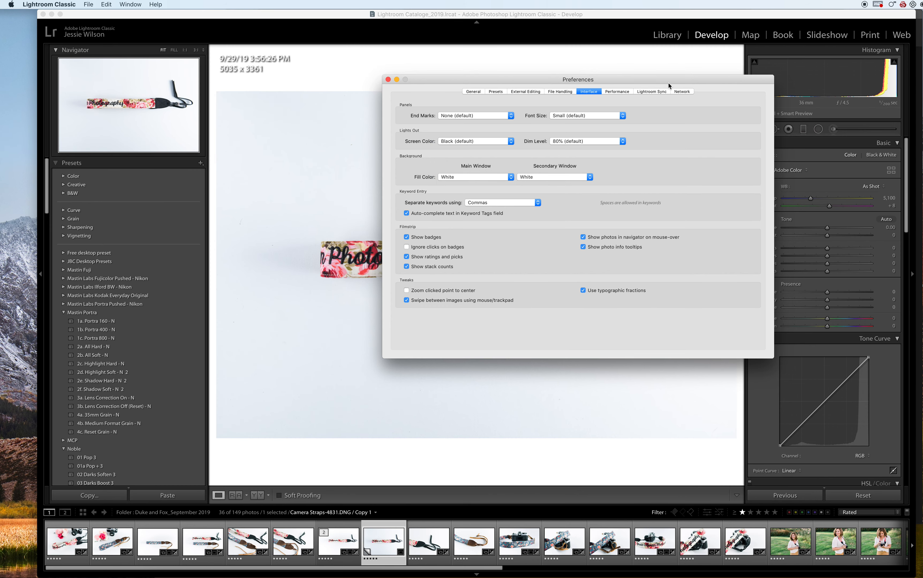
pyautogui.click(388, 80)
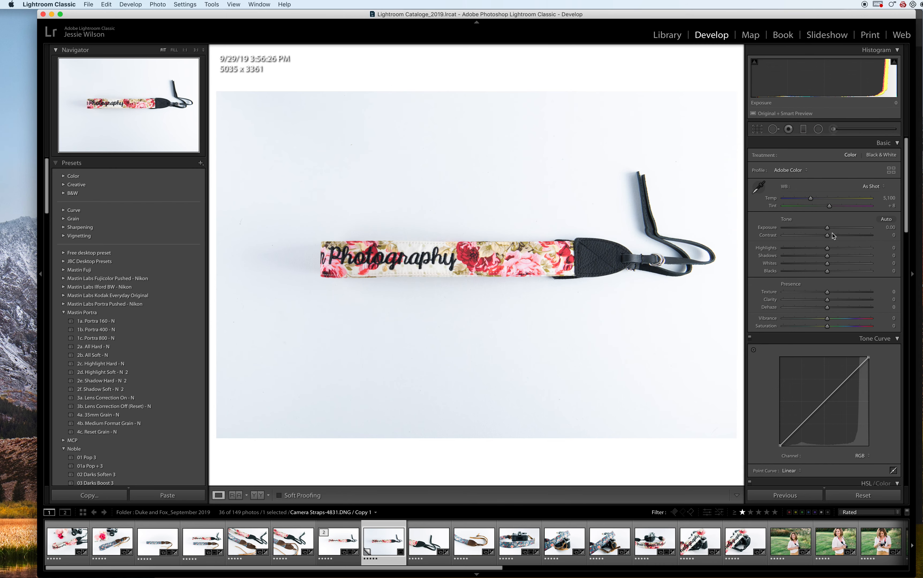
# Set the photo's Exposure to +0.75, Contrast to +38, Highlights to -48, Shadows to +8 and Blacks to -26
pyautogui.moveTo(828, 228); pyautogui.dragTo(834, 229)
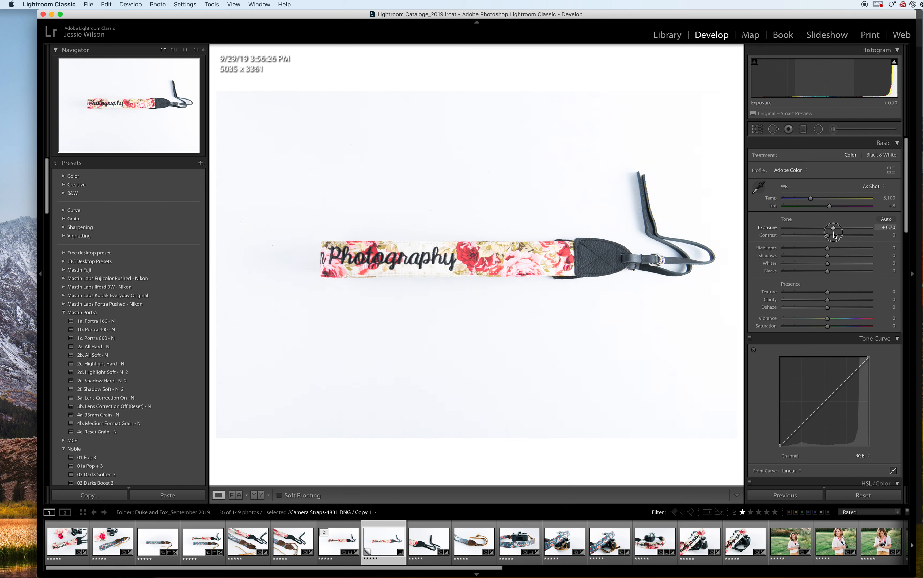
pyautogui.moveTo(827, 241); pyautogui.dragTo(816, 271)
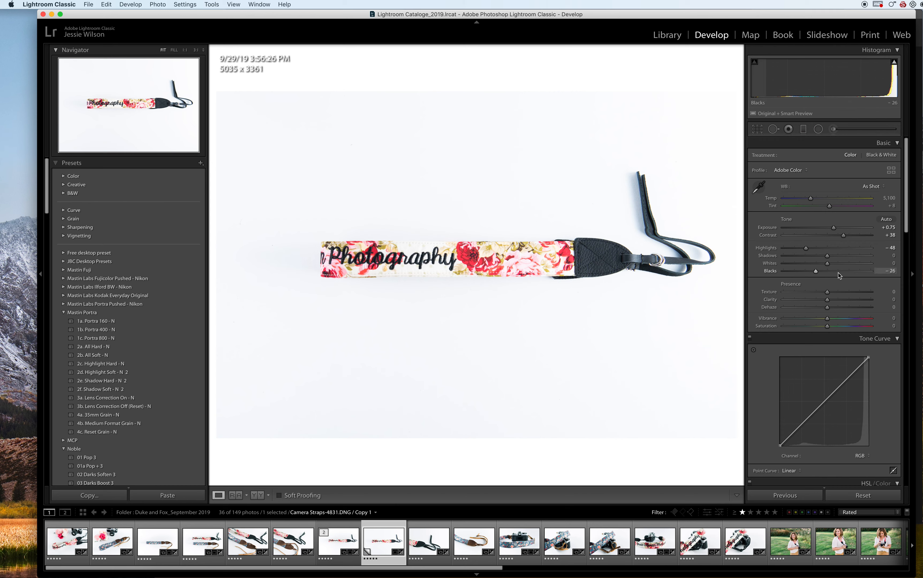
pyautogui.moveTo(829, 256); pyautogui.dragTo(836, 261)
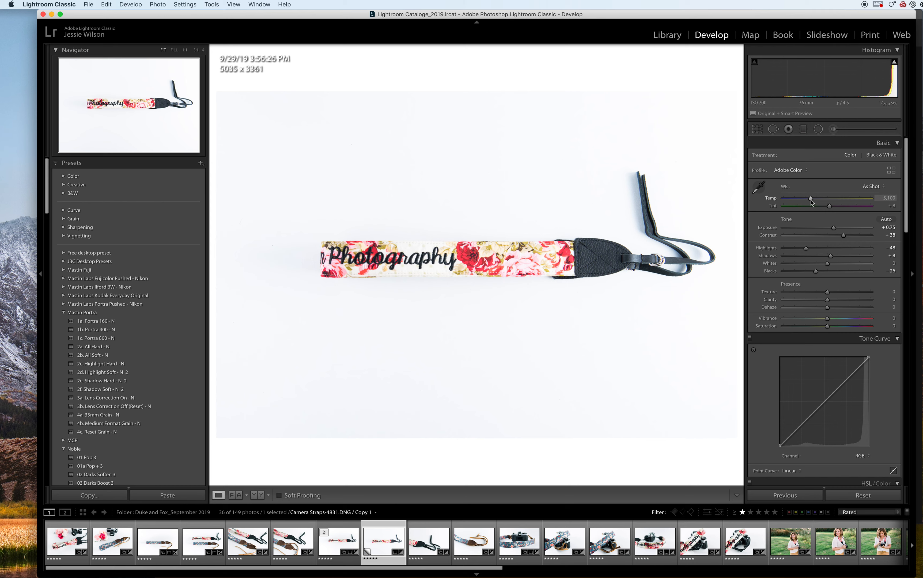
# Try a cooler white balance temperature of 4,876, check the strap up close, and return the white balance to As Shot
pyautogui.moveTo(813, 202)
pyautogui.mouseDown()
pyautogui.moveTo(819, 205)
pyautogui.moveTo(809, 202)
pyautogui.mouseUp()
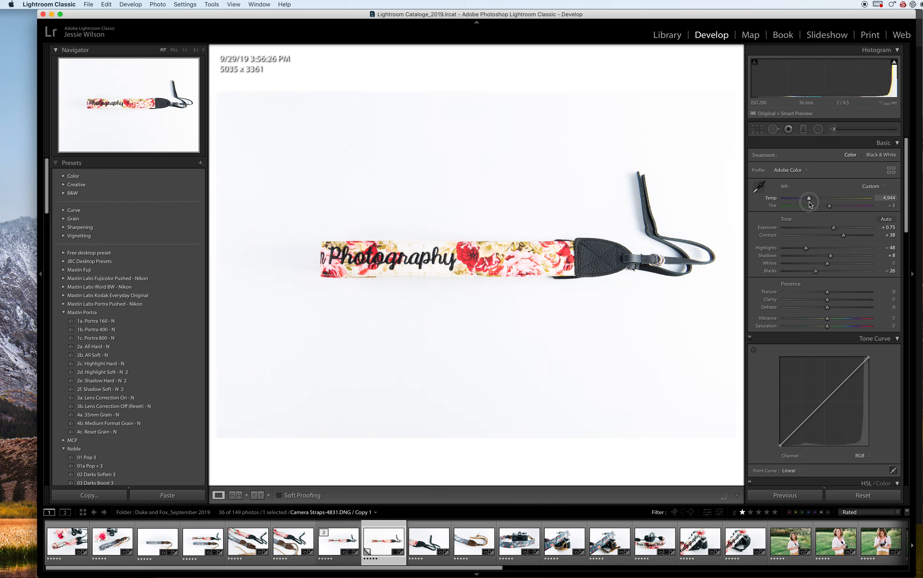
pyautogui.click(414, 271)
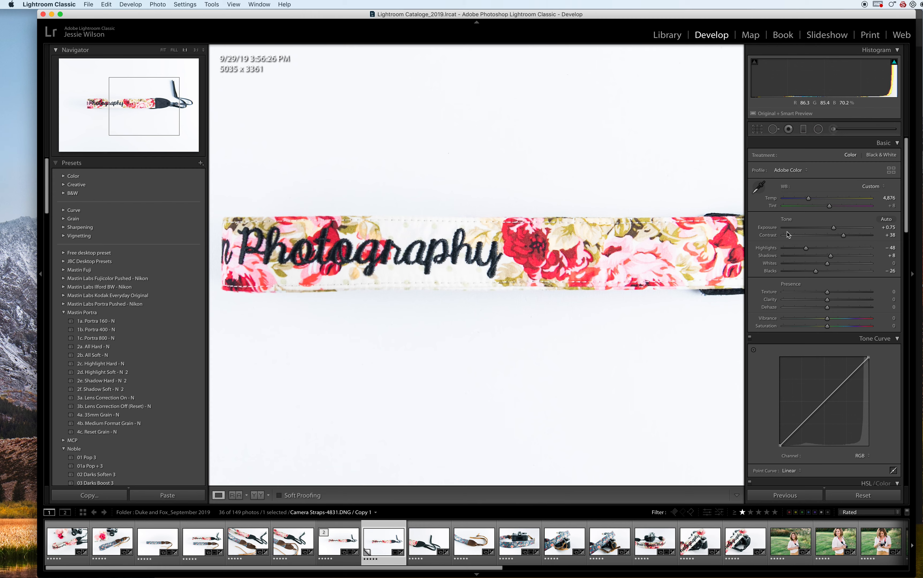
pyautogui.click(867, 186)
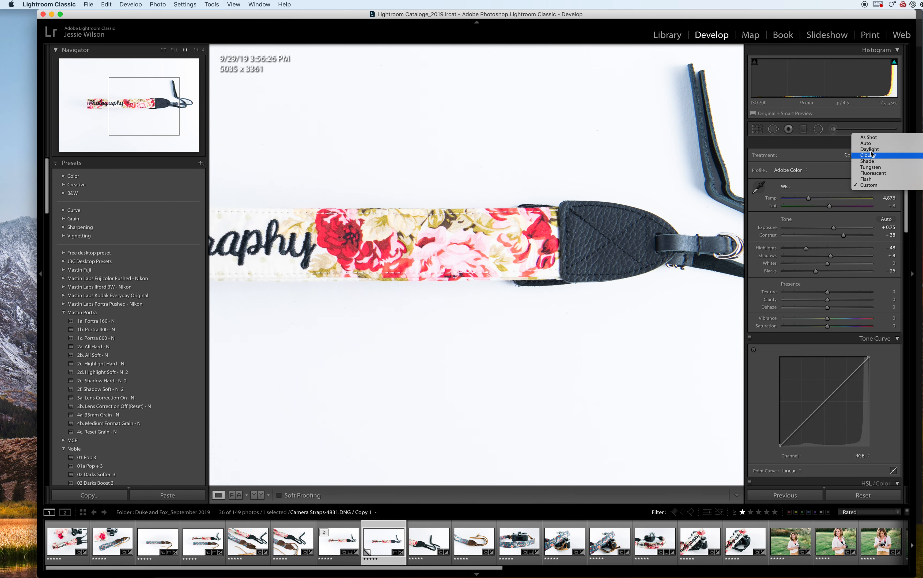
pyautogui.click(869, 138)
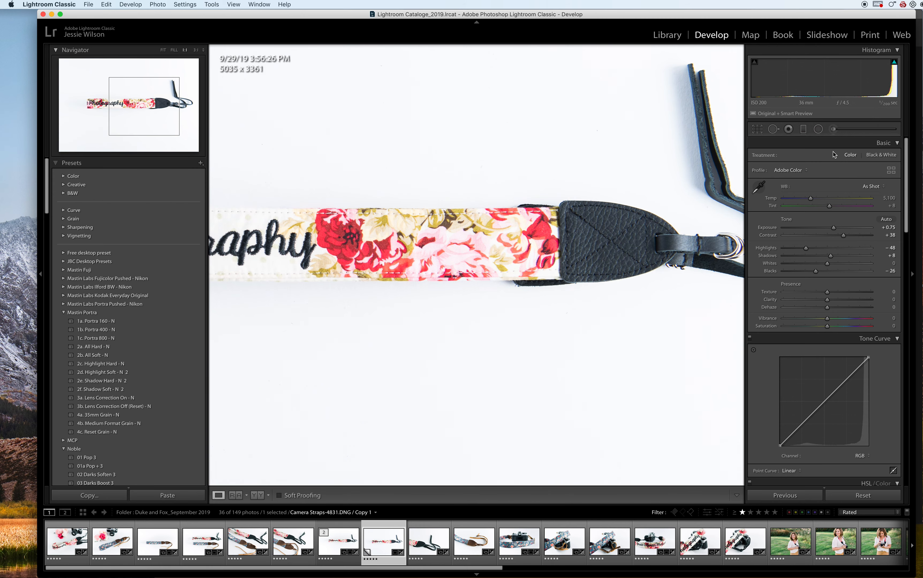
pyautogui.click(511, 206)
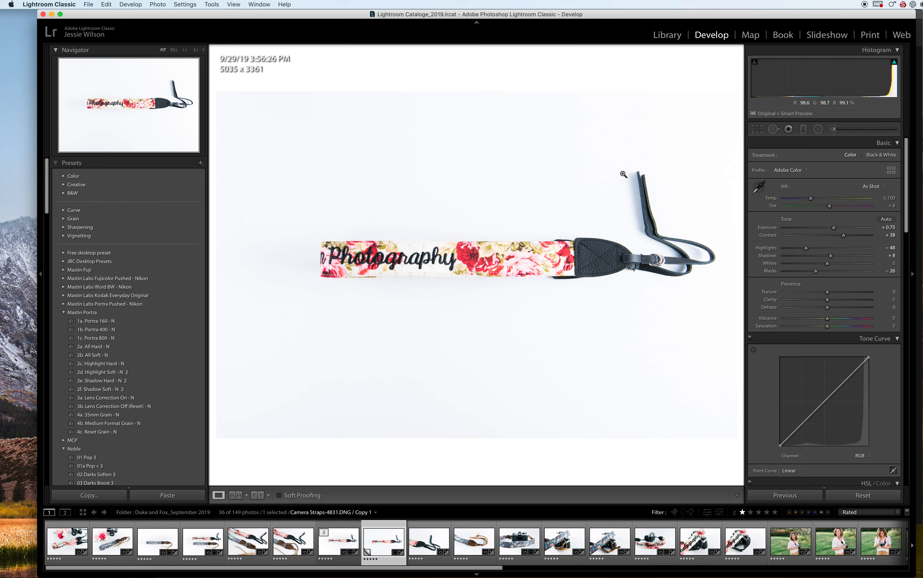
# Enable lens profile corrections for the photo, toggling them off and on to compare the effect
pyautogui.scroll(-10, 808, 288)
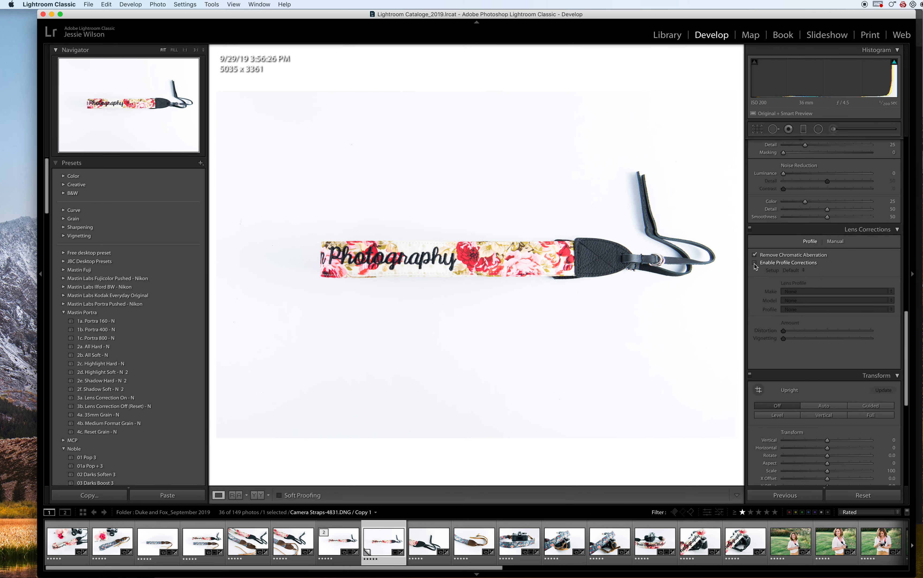
pyautogui.click(755, 263)
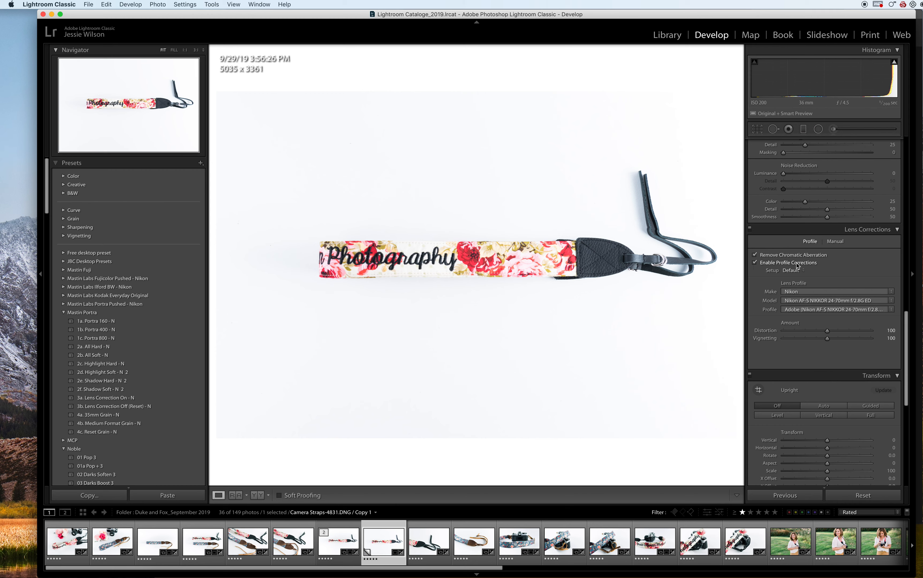
pyautogui.click(755, 263)
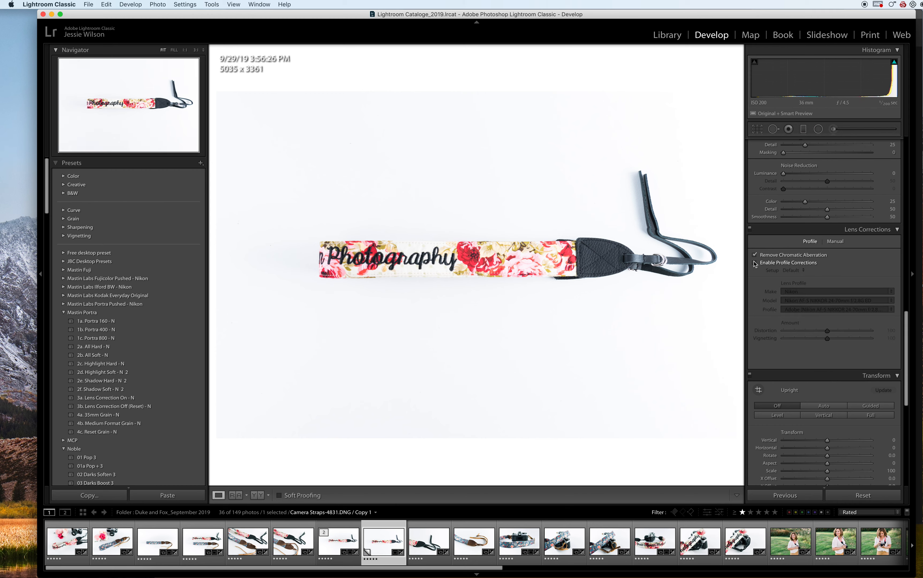
pyautogui.click(756, 263)
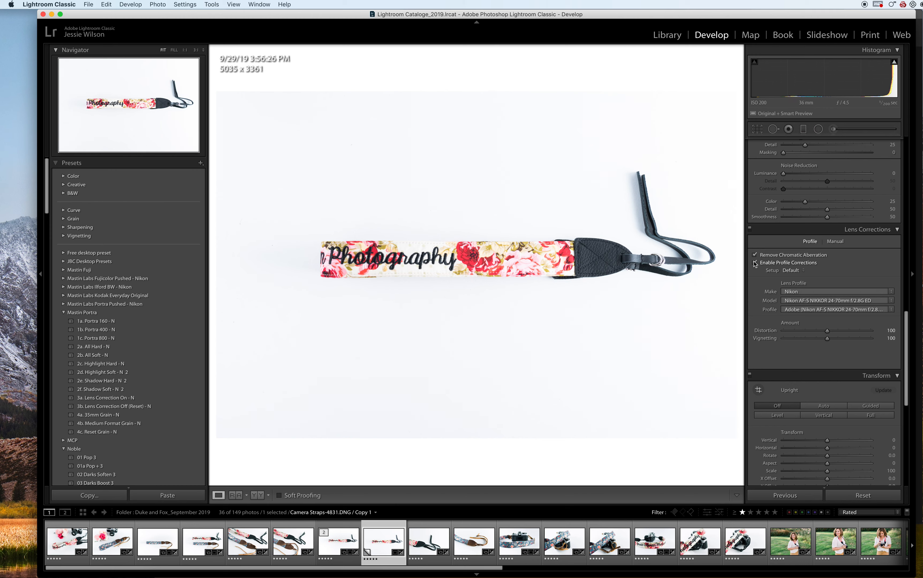
# Add a graduated filter with the Dodge (Lighten) effect, running horizontally from the photo's left edge across most of the strap
pyautogui.scroll(10, 797, 307)
pyautogui.scroll(3, 797, 307)
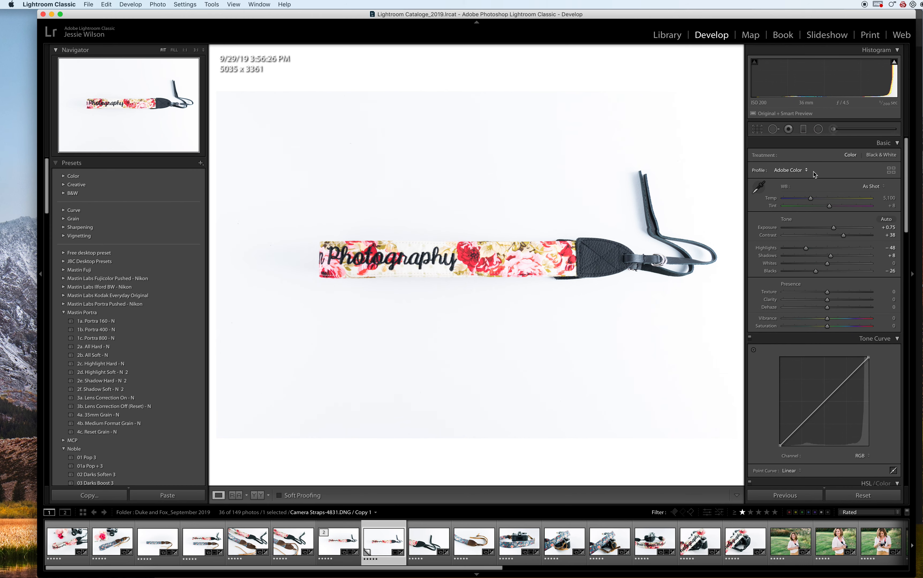
pyautogui.click(804, 130)
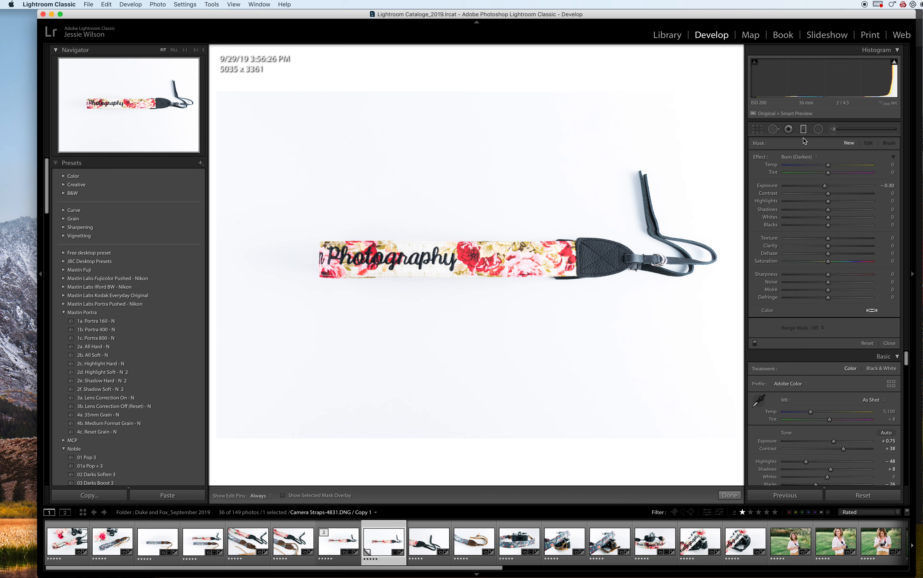
pyautogui.click(803, 158)
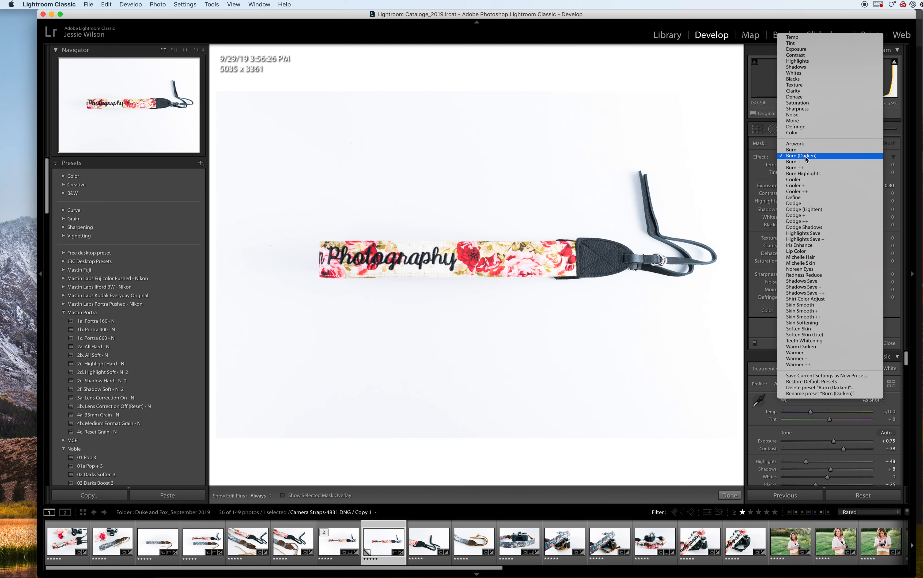
pyautogui.click(804, 209)
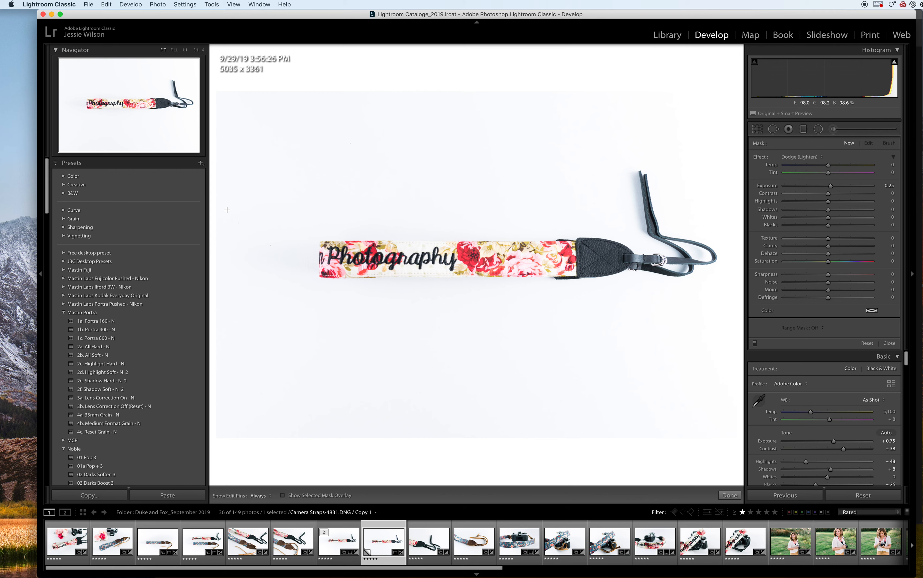
pyautogui.moveTo(218, 253); pyautogui.dragTo(545, 249)
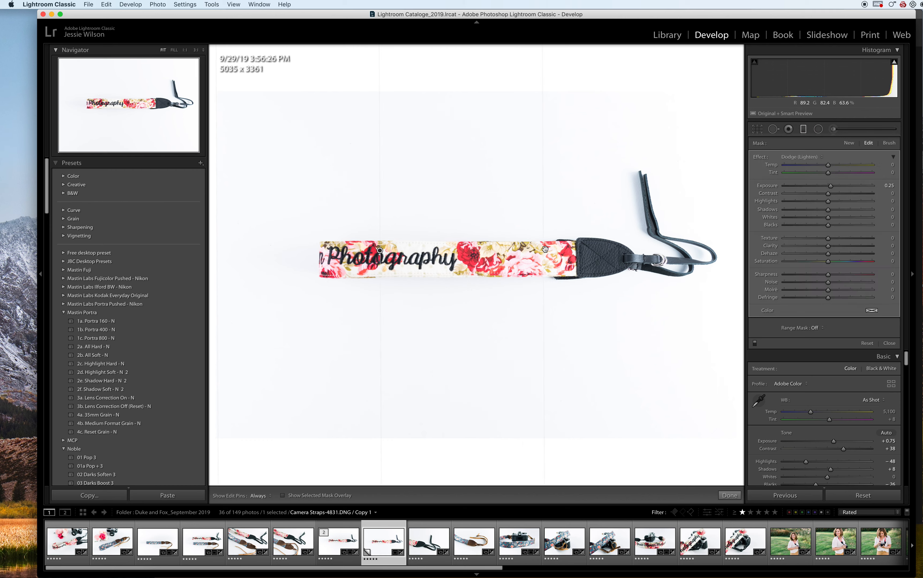
# Show the left graduated filter's mask overlay, then try the Burn (Darken) effect on the filter with Exposure at -1.44
pyautogui.press('o')
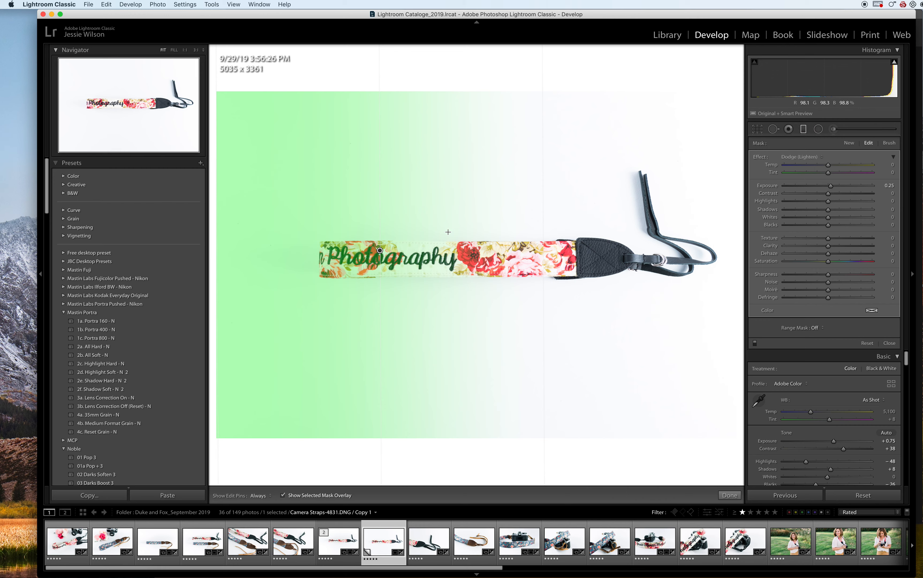
pyautogui.click(813, 157)
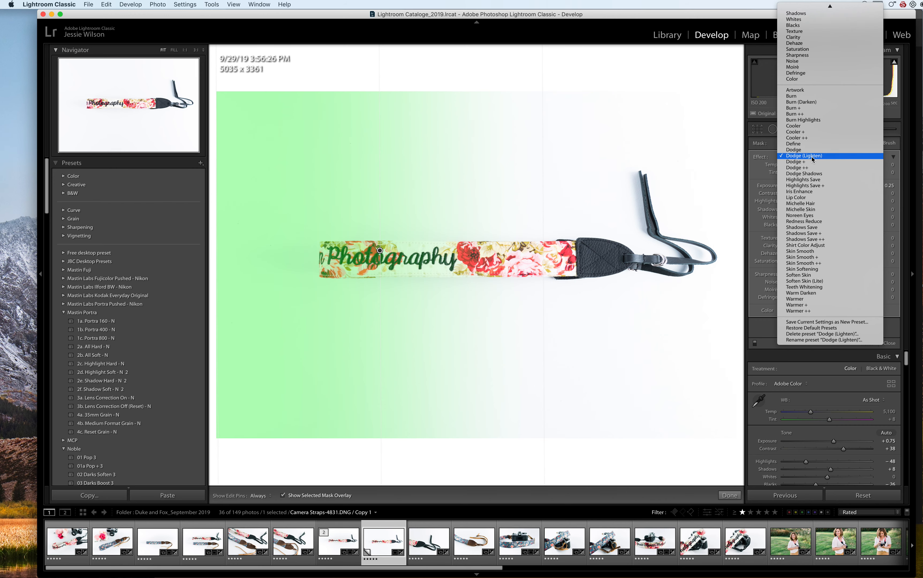
pyautogui.click(818, 102)
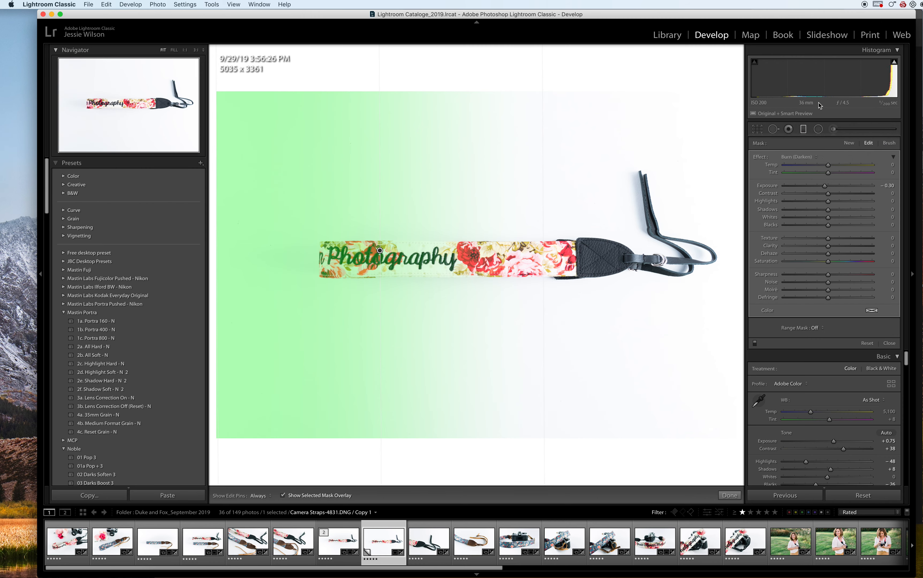
pyautogui.press('o')
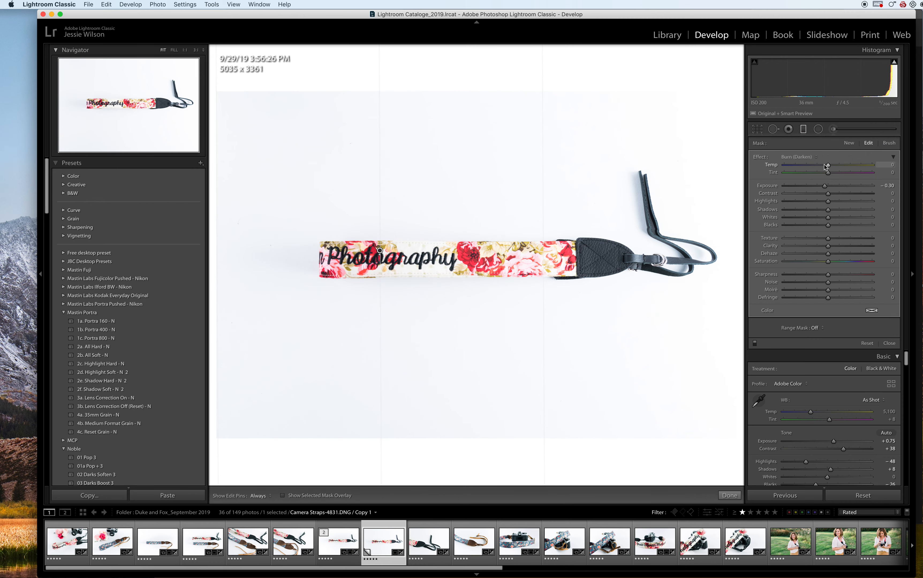
pyautogui.moveTo(826, 188)
pyautogui.mouseDown()
pyautogui.moveTo(804, 196)
pyautogui.moveTo(813, 196)
pyautogui.mouseUp()
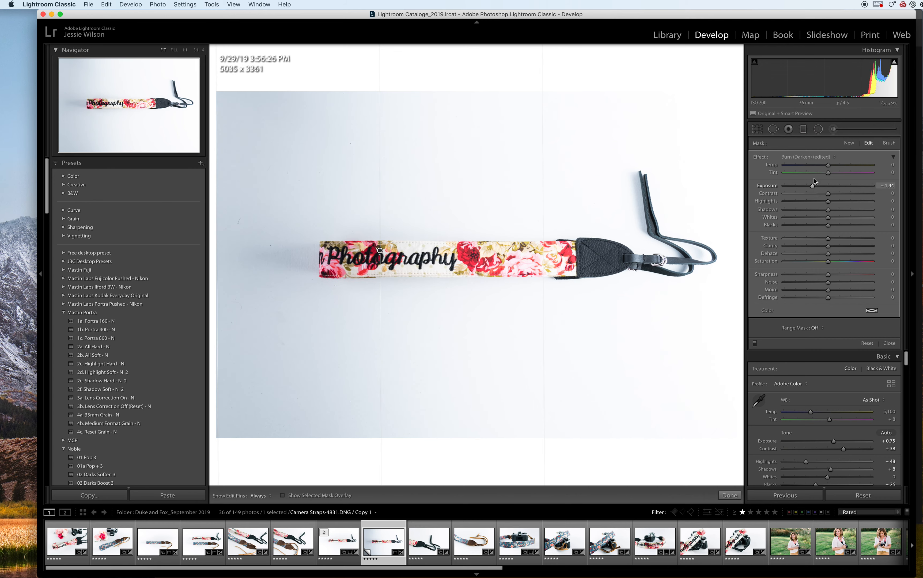
# Apply the Dodge (Lighten) effect to the left graduated filter and set its Exposure to 0.27
pyautogui.click(813, 158)
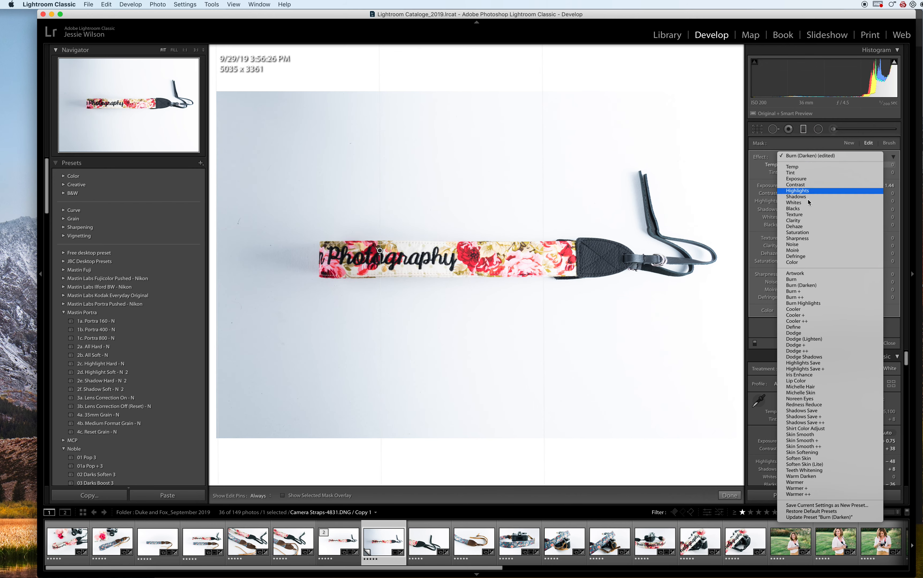
pyautogui.click(801, 345)
pyautogui.click(814, 158)
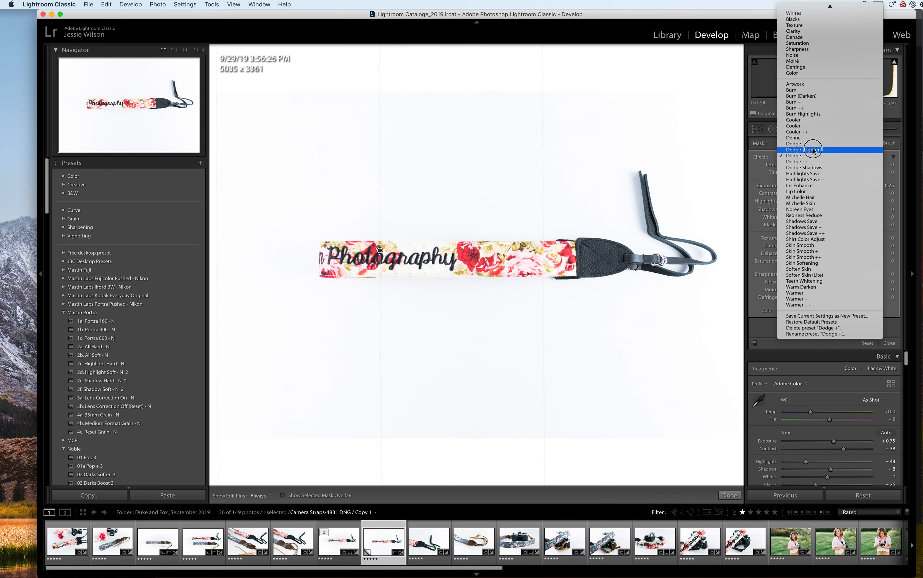
pyautogui.click(814, 150)
pyautogui.moveTo(831, 186)
pyautogui.mouseDown()
pyautogui.moveTo(847, 186)
pyautogui.moveTo(821, 188)
pyautogui.moveTo(829, 192)
pyautogui.mouseUp()
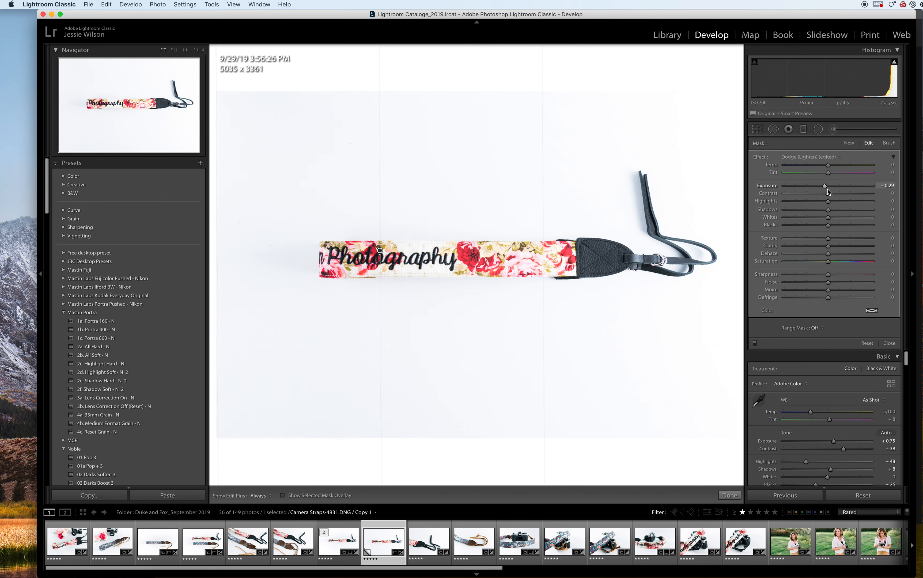
pyautogui.moveTo(827, 191)
pyautogui.mouseDown()
pyautogui.moveTo(849, 187)
pyautogui.moveTo(833, 194)
pyautogui.mouseUp()
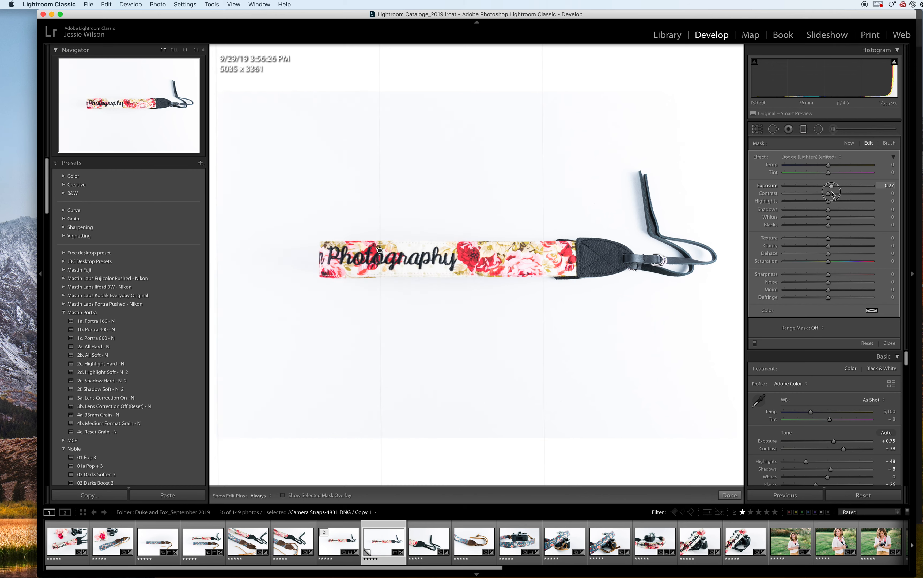
# Add two Dodge (Lighten) graduated filters, one from the photo's bottom edge upward and one from its top edge downward, both extending past the strap
pyautogui.click(804, 130)
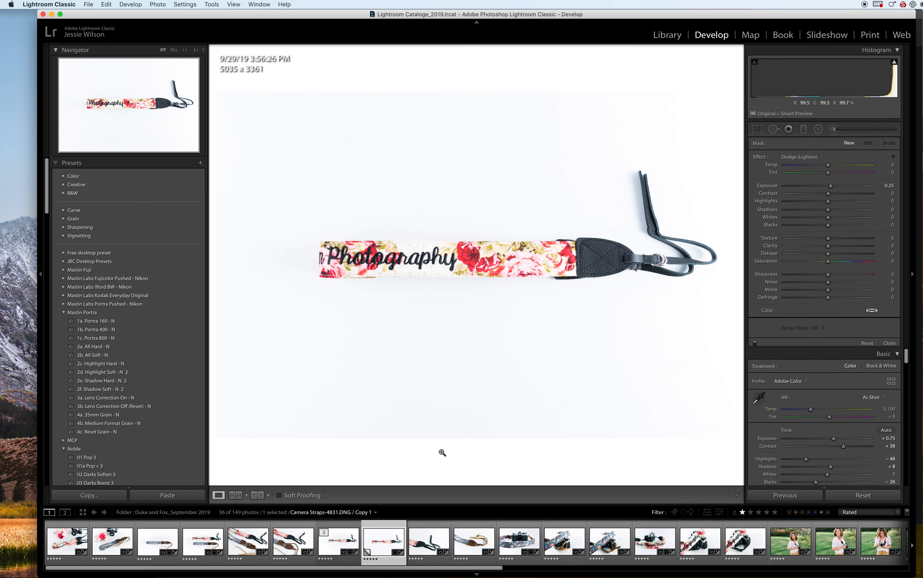
pyautogui.click(803, 130)
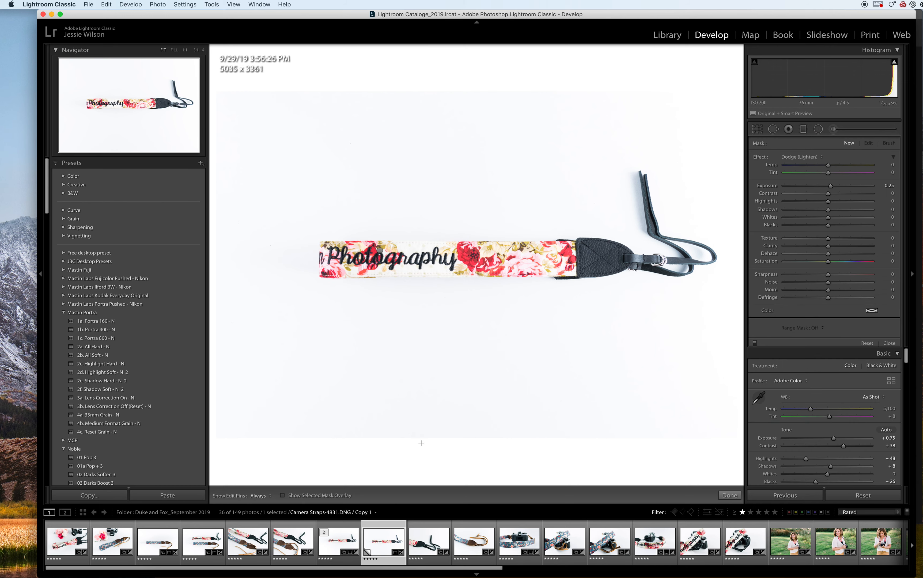
pyautogui.moveTo(449, 110); pyautogui.dragTo(420, 184)
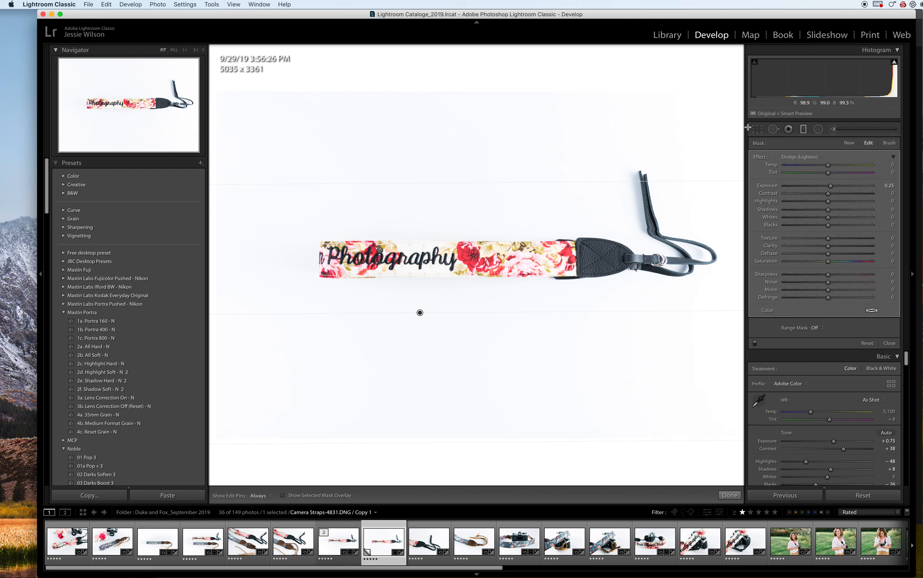
pyautogui.click(804, 130)
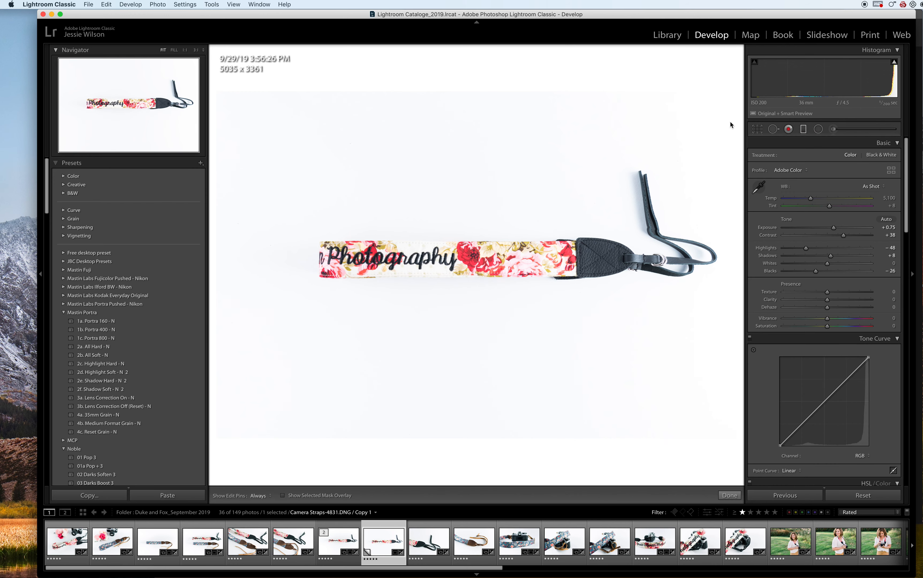
pyautogui.press('m')
pyautogui.moveTo(424, 99); pyautogui.dragTo(424, 280)
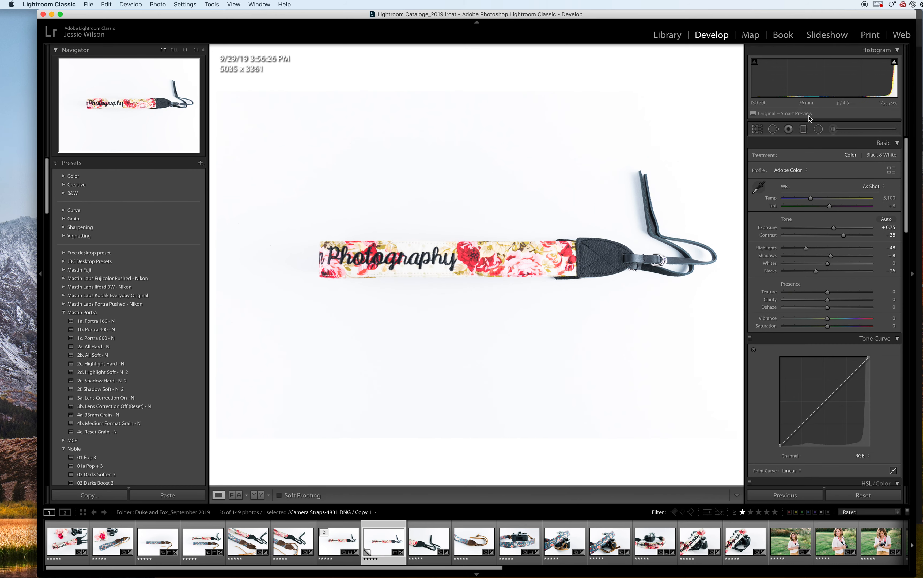
# Add a graduated filter from the photo's right edge to mid-strap, using the Burn (Darken) effect with Exposure at -0.41
pyautogui.click(804, 129)
pyautogui.moveTo(722, 233); pyautogui.dragTo(419, 241)
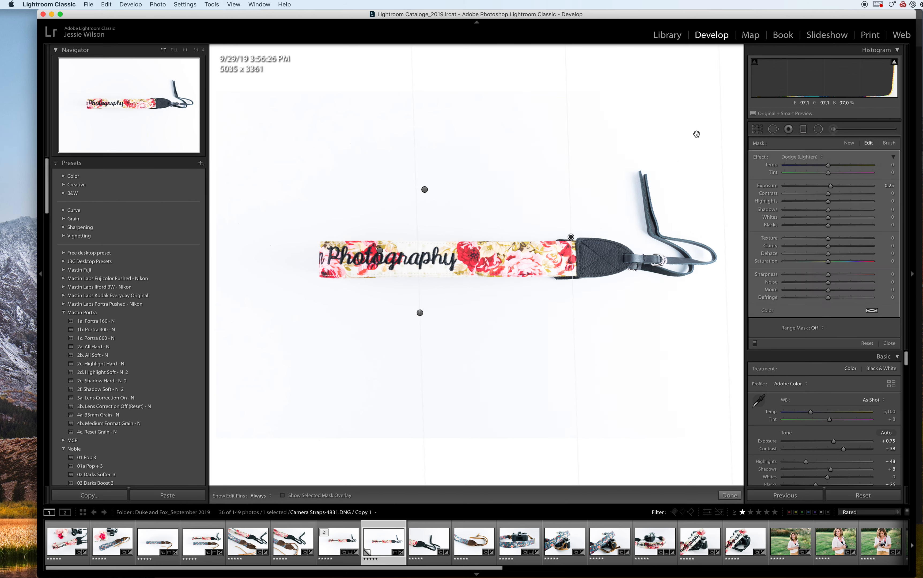
pyautogui.click(803, 156)
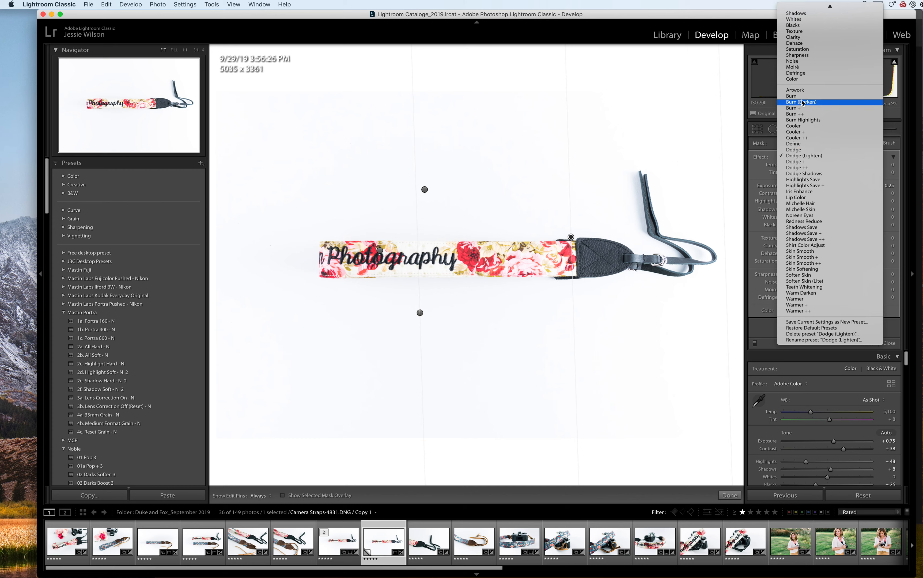
pyautogui.click(801, 138)
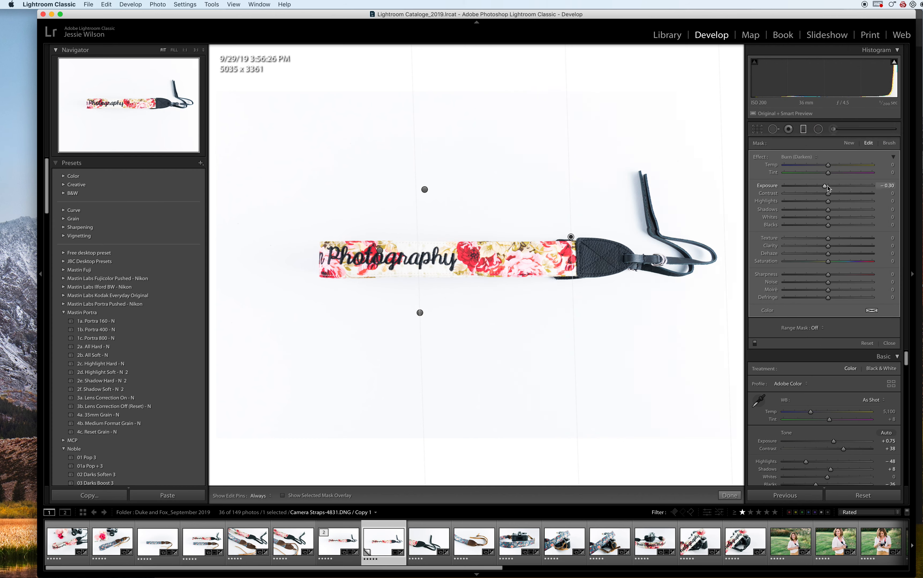
pyautogui.moveTo(825, 188); pyautogui.dragTo(824, 188)
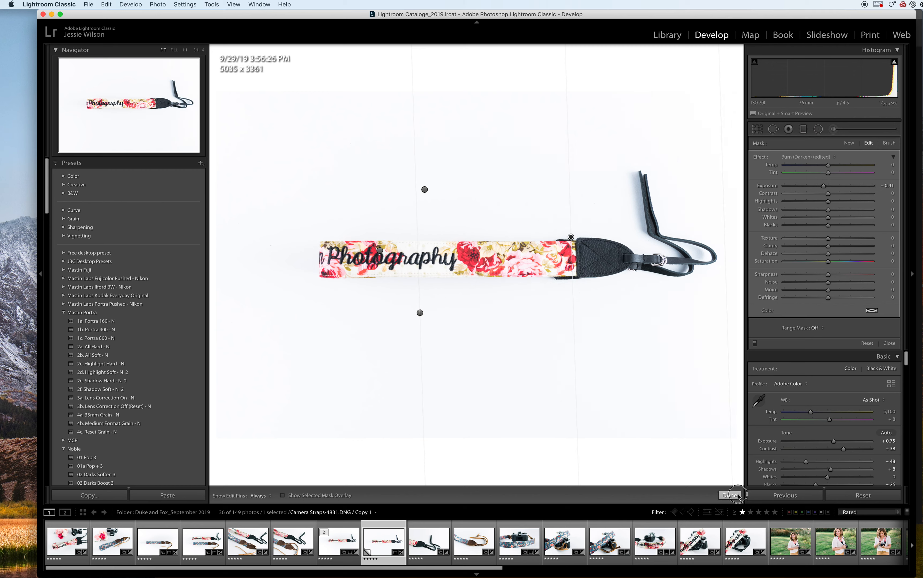
pyautogui.click(729, 496)
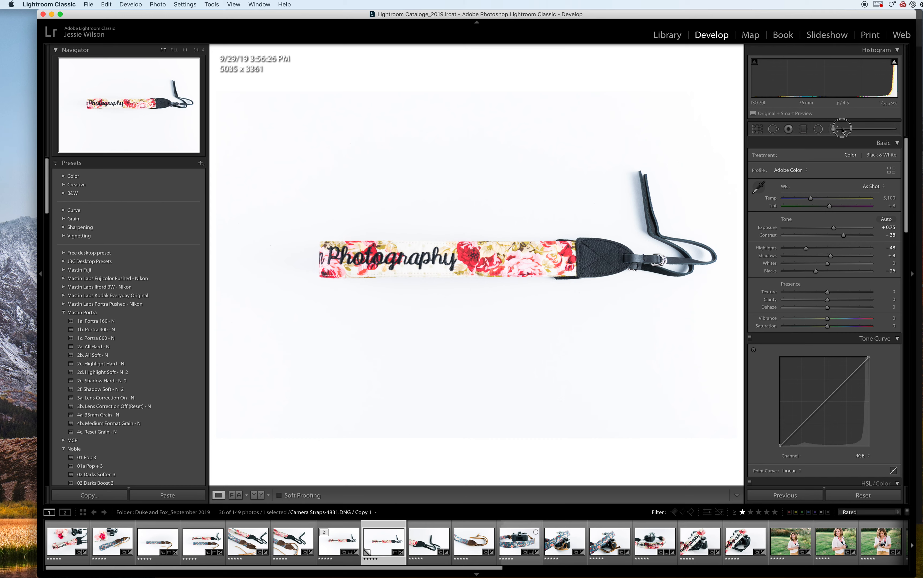
# Brighten the background below the strap with an Adjustment Brush using the Dodge (Lighten) effect and Exposure 0.55
pyautogui.click(834, 129)
pyautogui.click(811, 157)
pyautogui.click(822, 151)
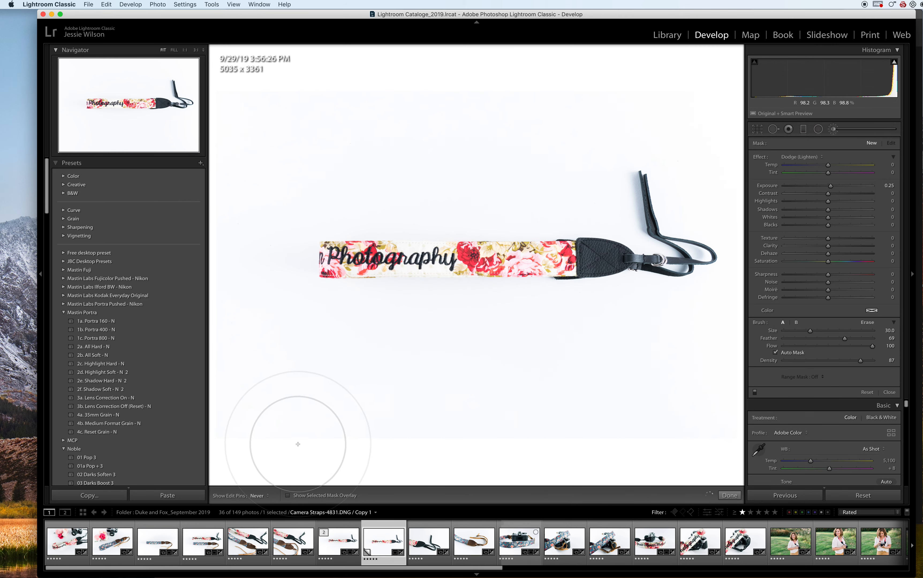
pyautogui.moveTo(831, 186); pyautogui.dragTo(835, 187)
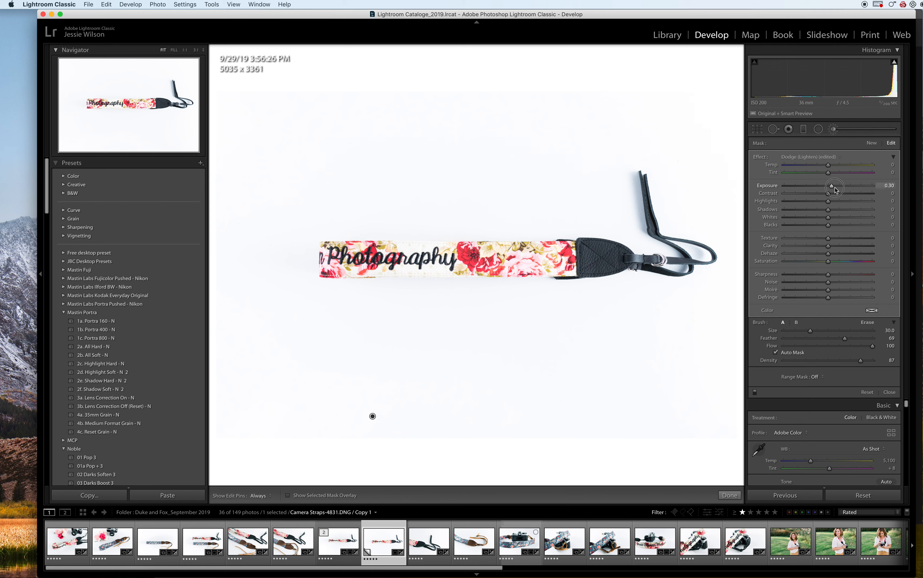
pyautogui.press('h')
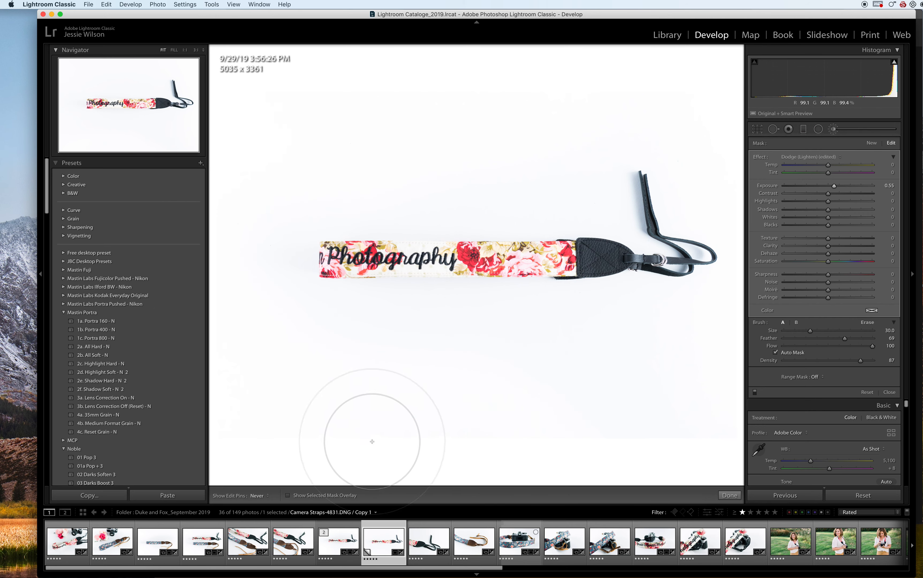
pyautogui.press('h')
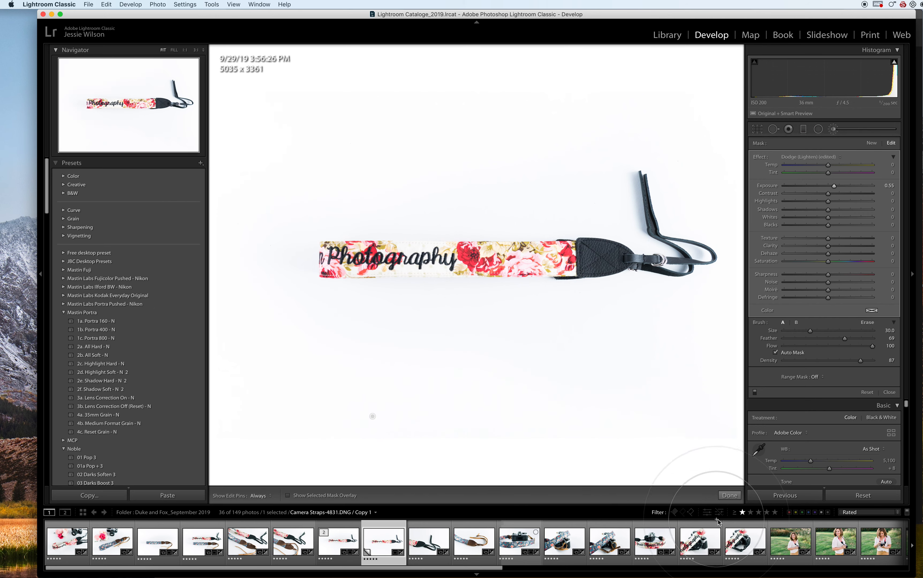
pyautogui.click(730, 495)
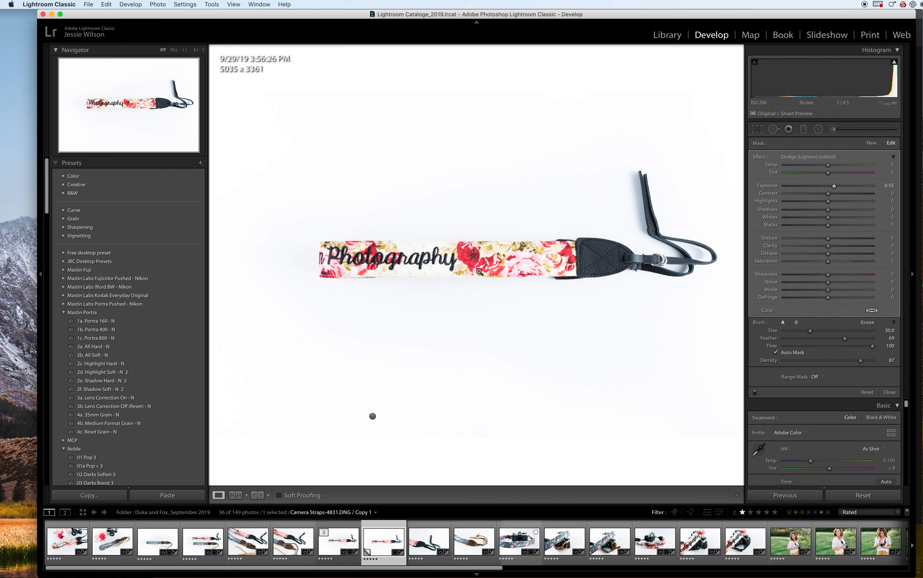
# Set the photo's Shadows to -5 while viewing the strap's lettering up close, and return to the full photo
pyautogui.click(415, 256)
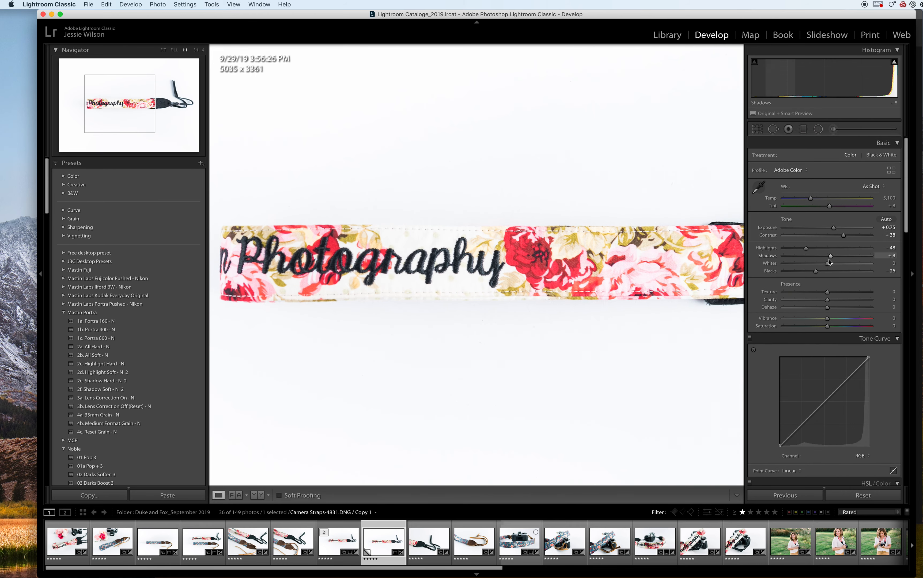
pyautogui.moveTo(831, 255)
pyautogui.mouseDown()
pyautogui.moveTo(824, 259)
pyautogui.moveTo(861, 259)
pyautogui.moveTo(826, 266)
pyautogui.mouseUp()
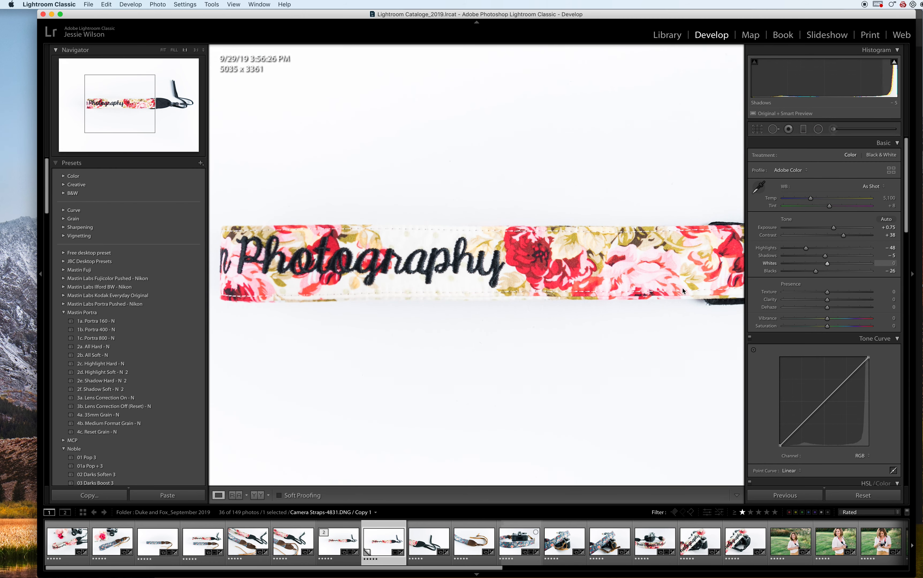
pyautogui.click(521, 293)
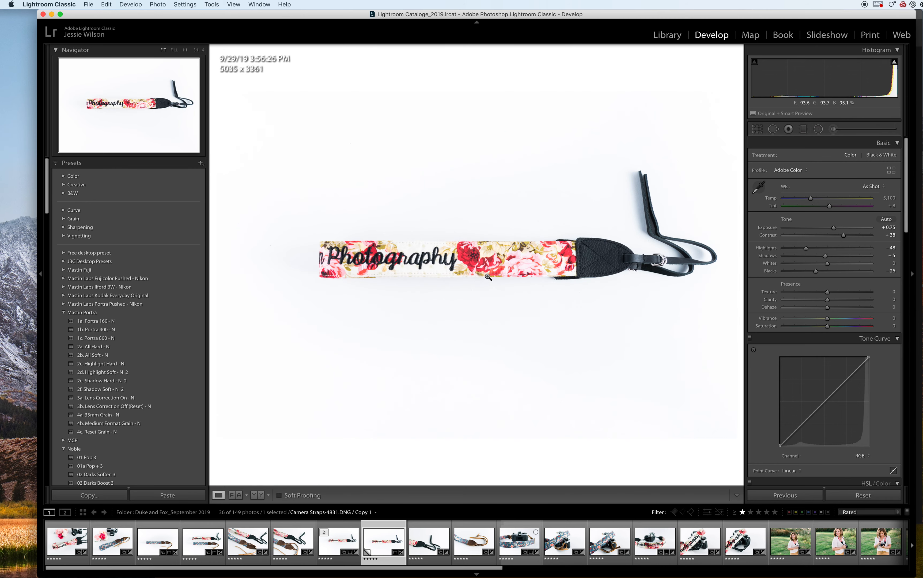